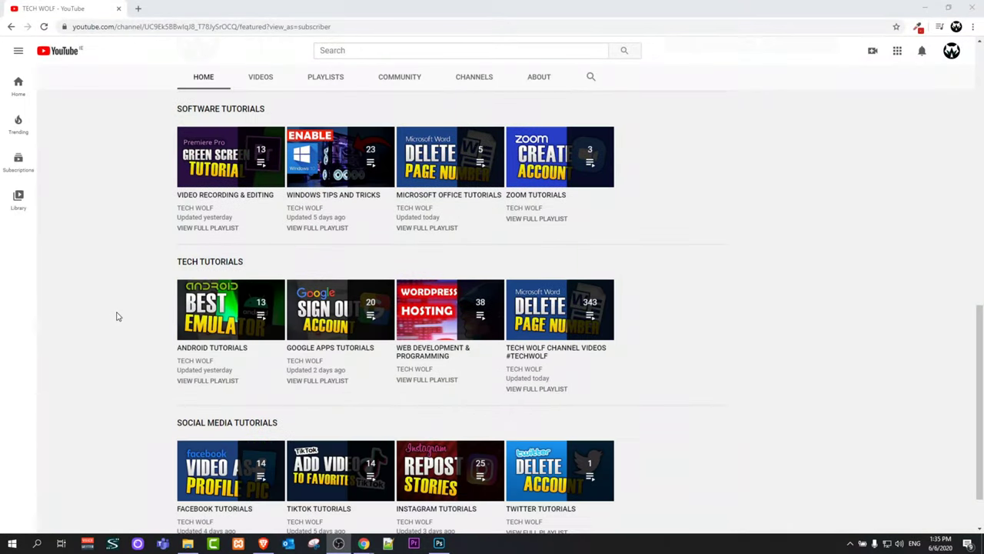
- Scroll to the top of the TECH WOLF channel page and open a new browser tab
scroll(117, 317, up, 2)
scroll(117, 316, up, 3)
scroll(117, 316, up, 4)
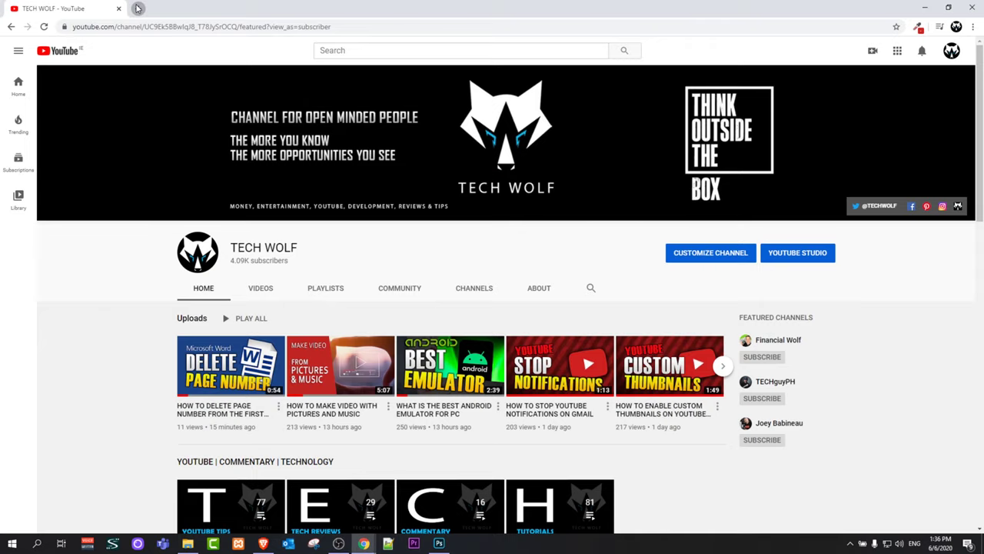
key(ctrl+t)
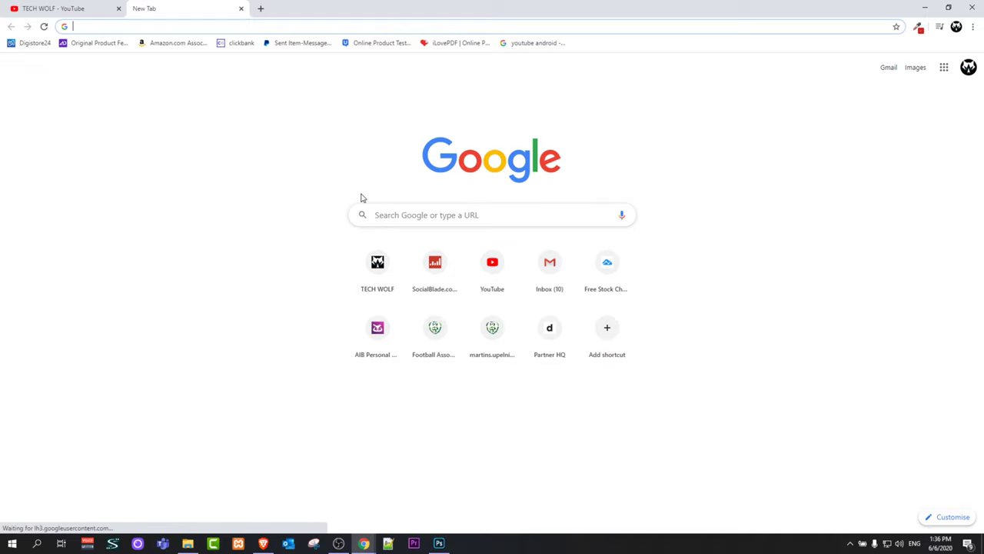
- Search Google for 'google forms' and open the Google Forms about page
click(300, 25)
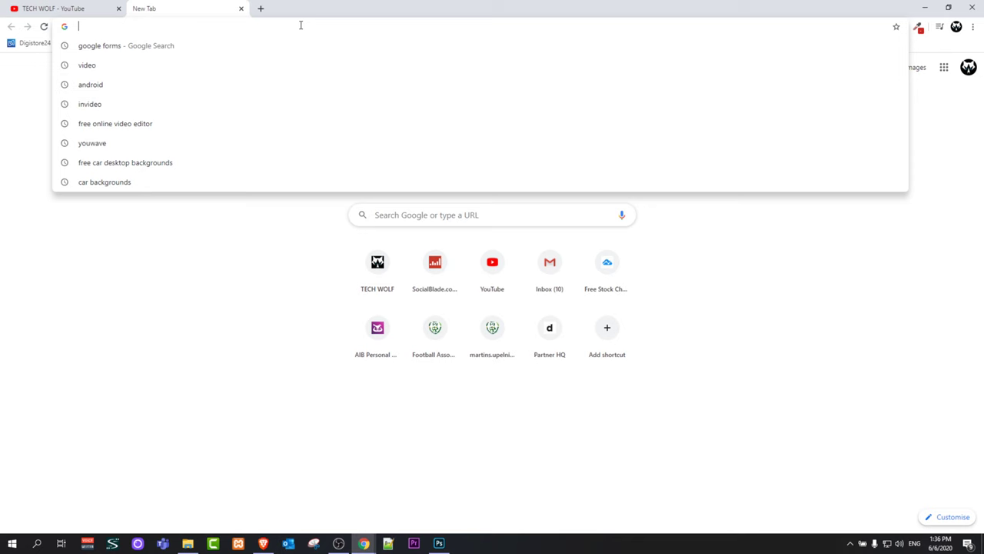
text(google)
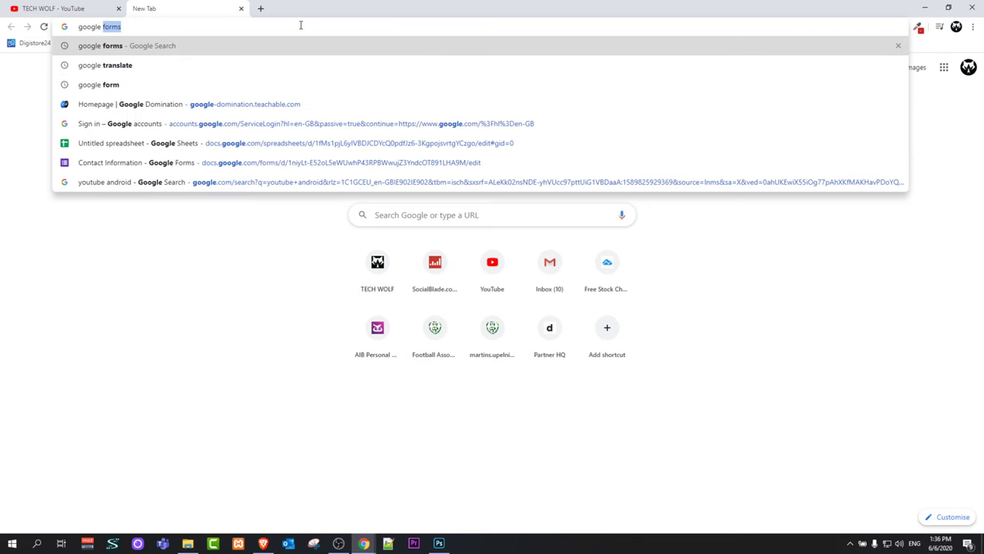
text( forms)
key(Return)
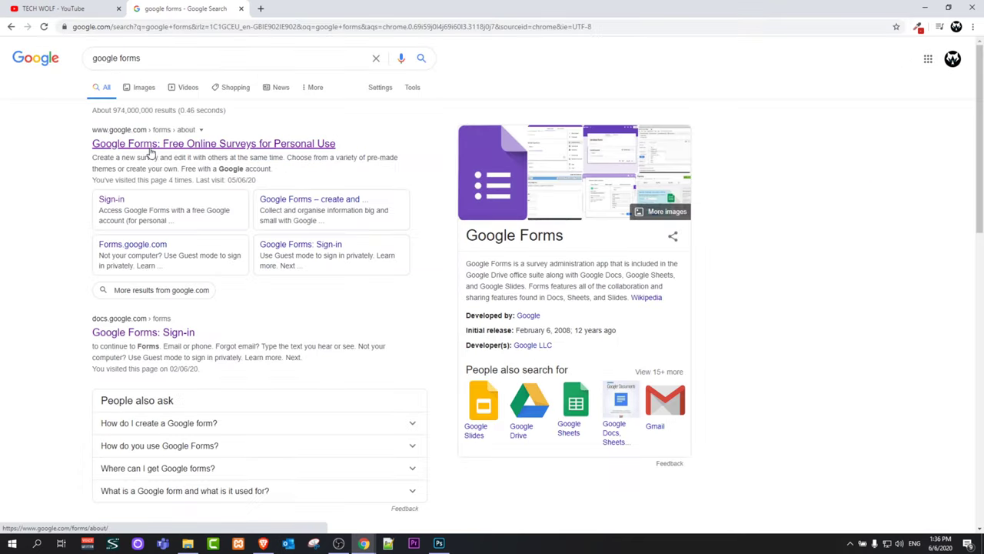
click(304, 150)
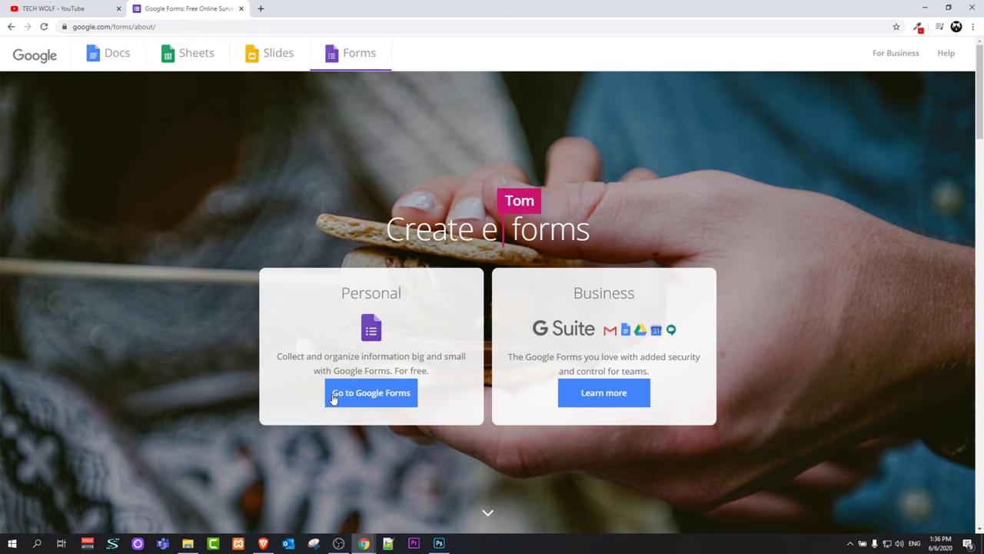
- Go to the Google Forms home page and browse the full template gallery
click(391, 396)
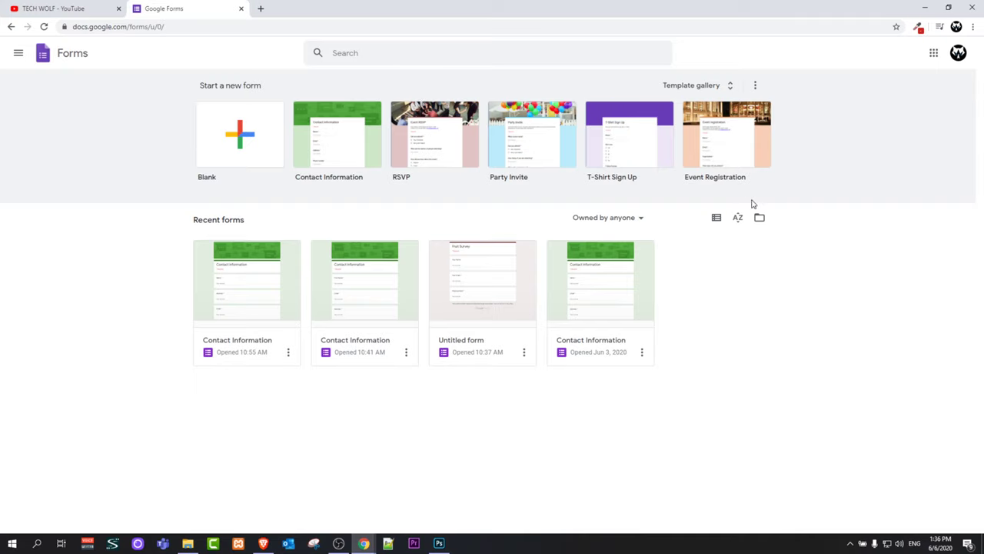
click(687, 86)
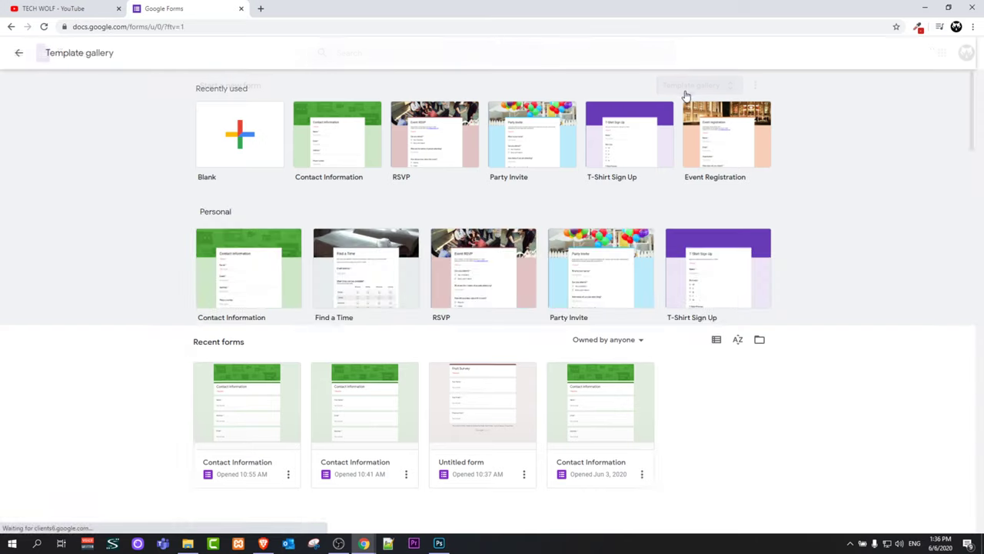
scroll(596, 211, down, 5)
scroll(592, 223, up, 5)
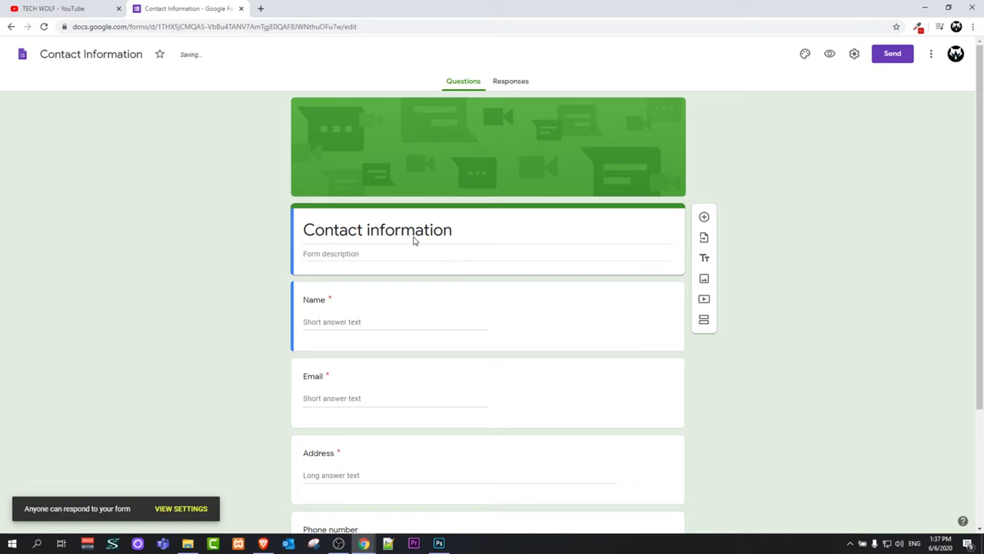
- Replace the Contact Information form's title with 'Application'
drag(307, 229, 470, 239)
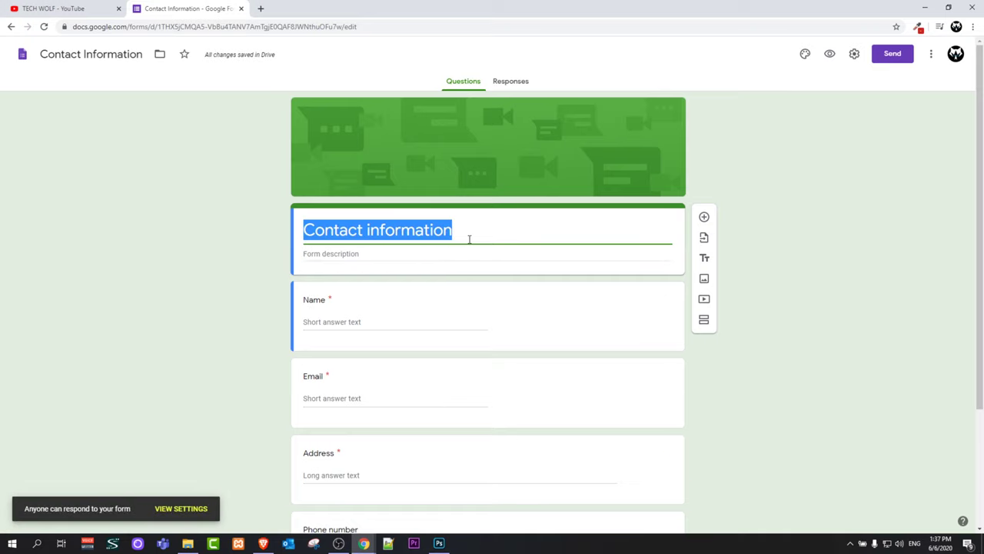
text(A)
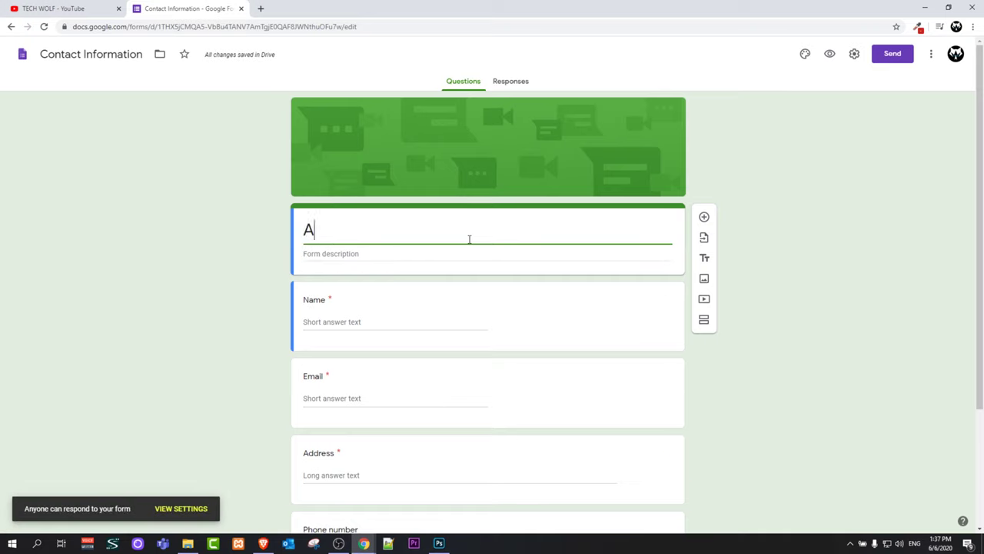
text(pplication)
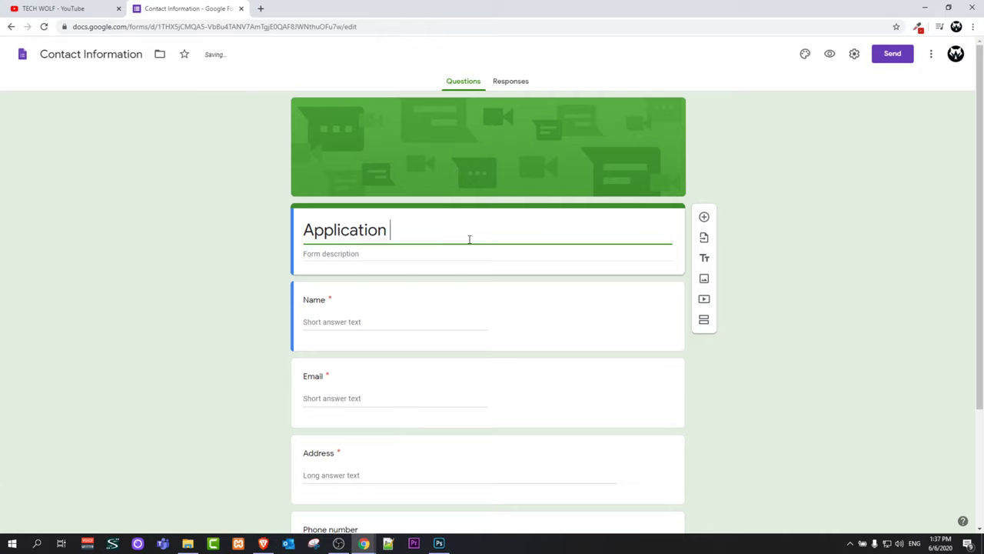
scroll(758, 351, down, 1)
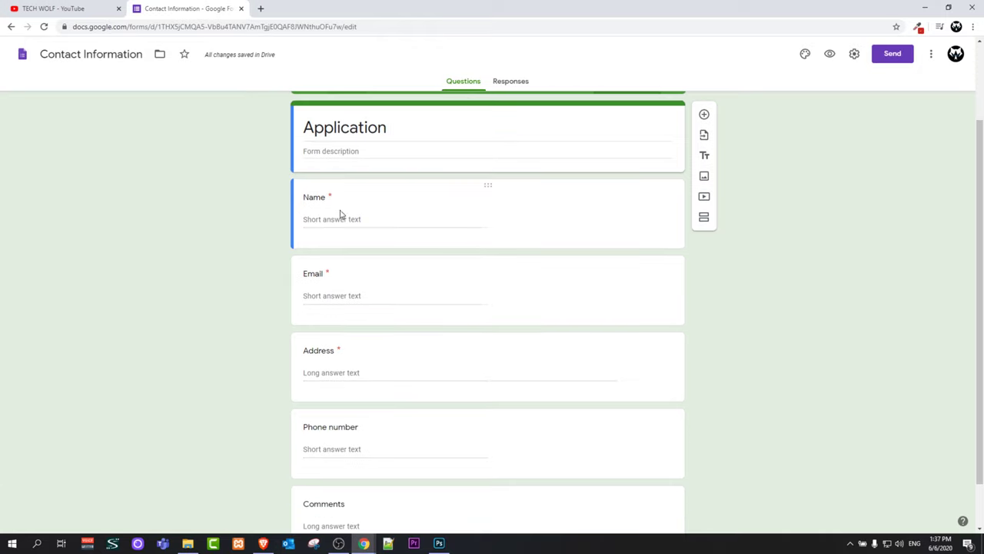
click(350, 203)
click(345, 204)
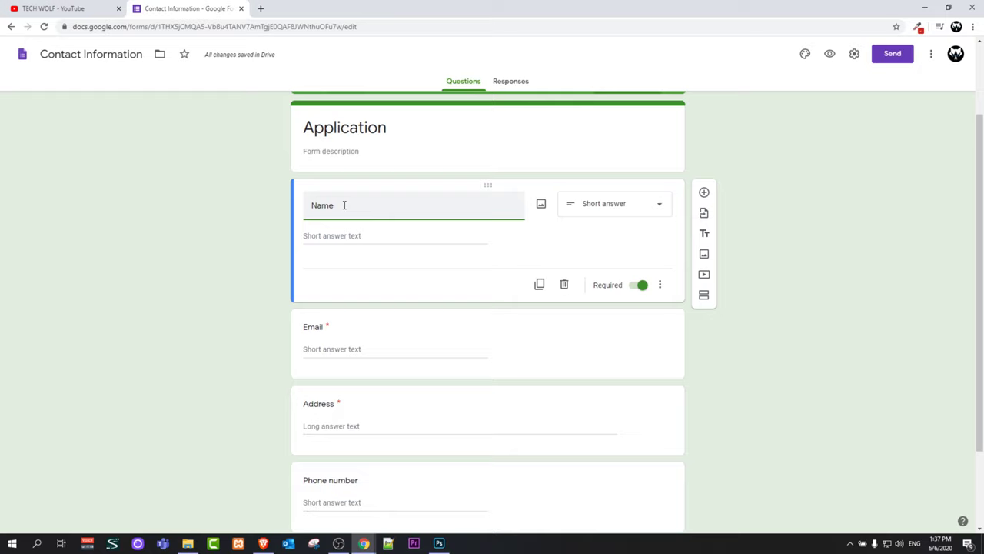
double_click(345, 204)
click(362, 338)
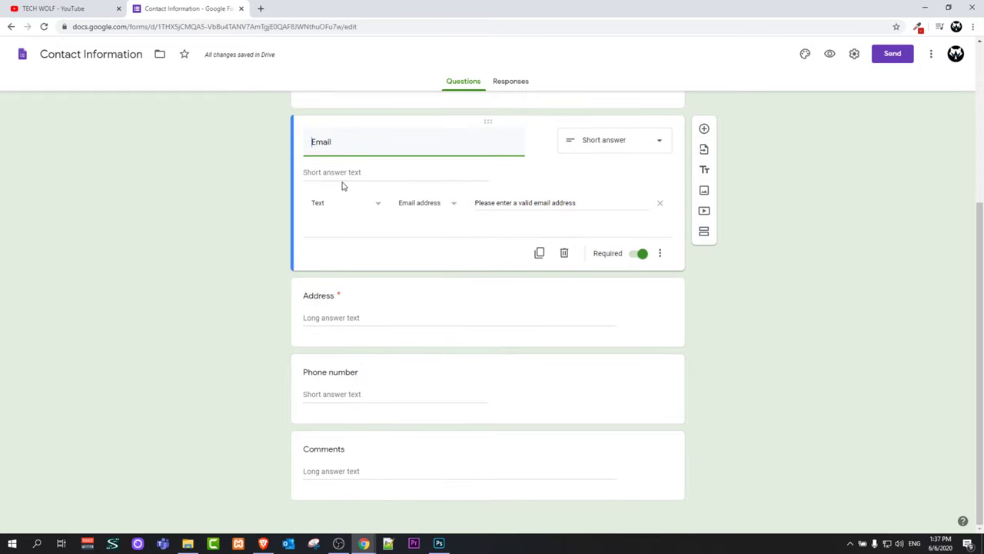
scroll(514, 228, up, 1)
scroll(396, 308, up, 3)
click(397, 310)
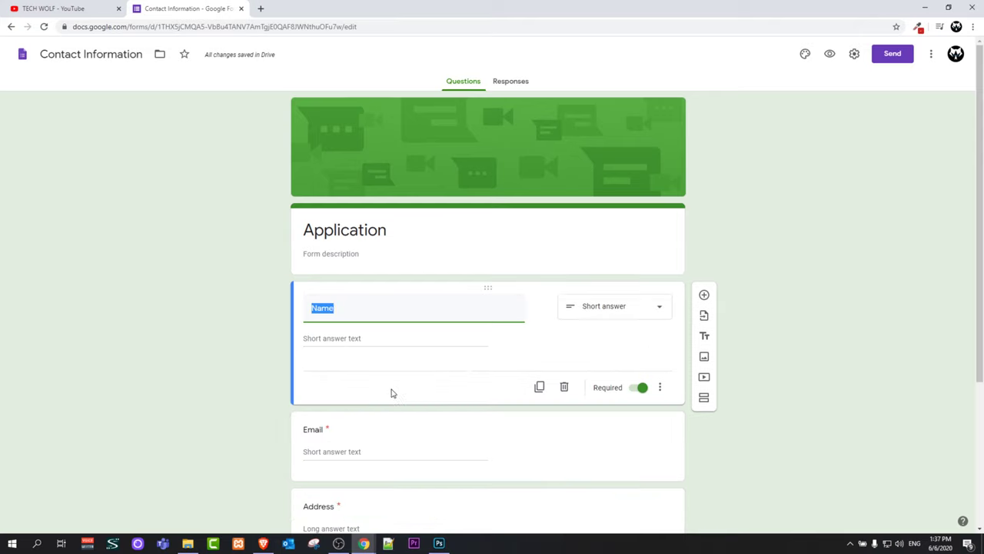
scroll(393, 392, down, 2)
click(426, 307)
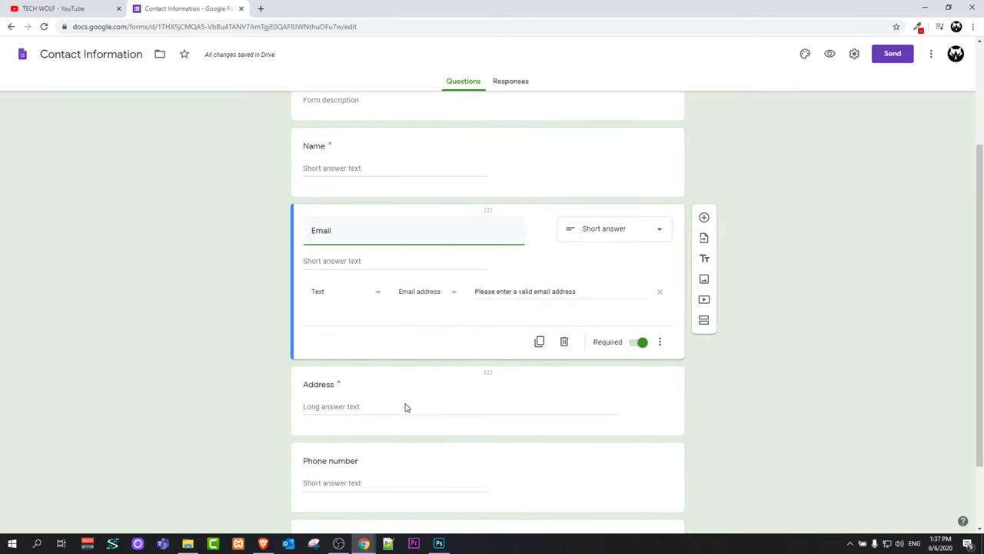
click(405, 408)
scroll(404, 395, down, 1)
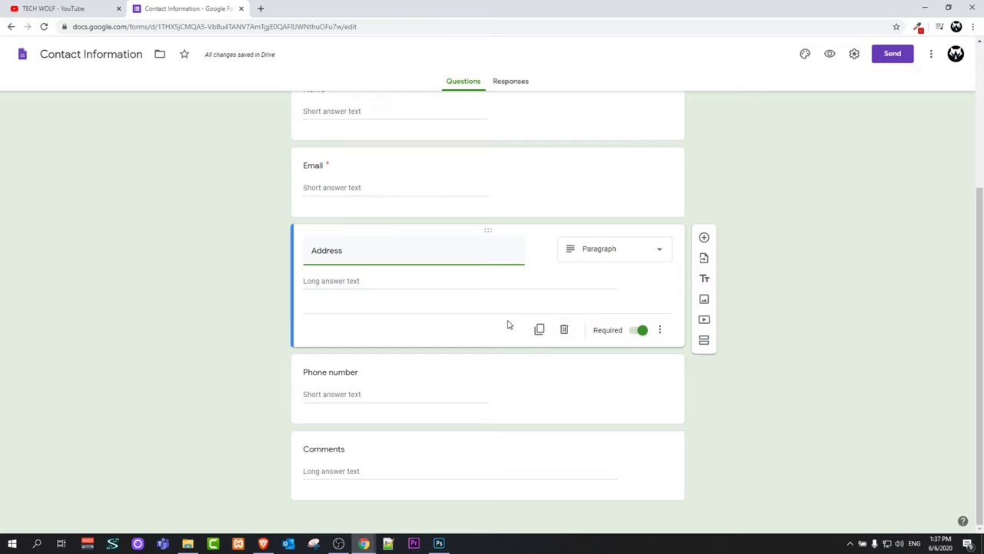
scroll(452, 353, up, 2)
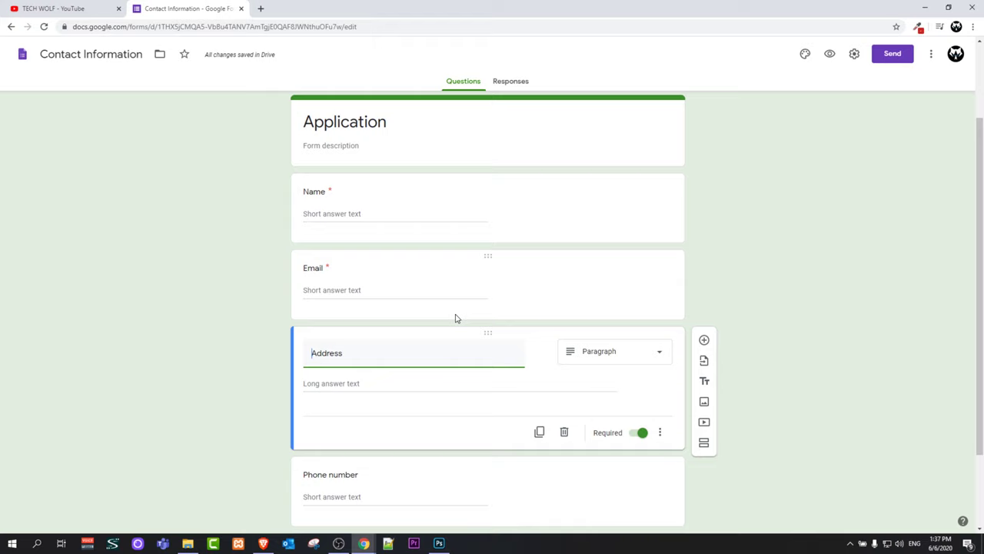
- Drag the Email question below the Address question
mouse_move(487, 182)
mouse_move(413, 251)
drag(489, 256, 477, 403)
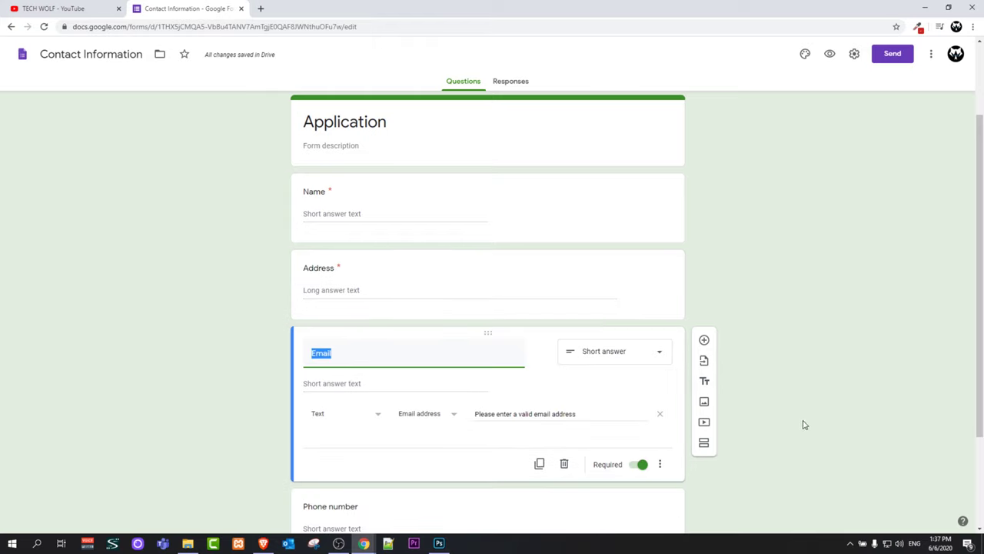
scroll(492, 393, down, 2)
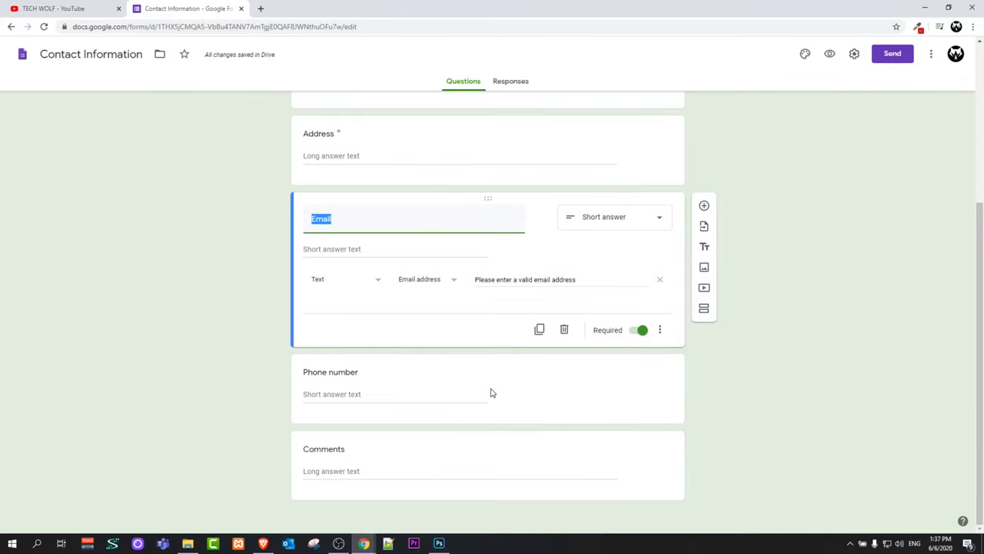
- Delete the Phone number question
click(451, 364)
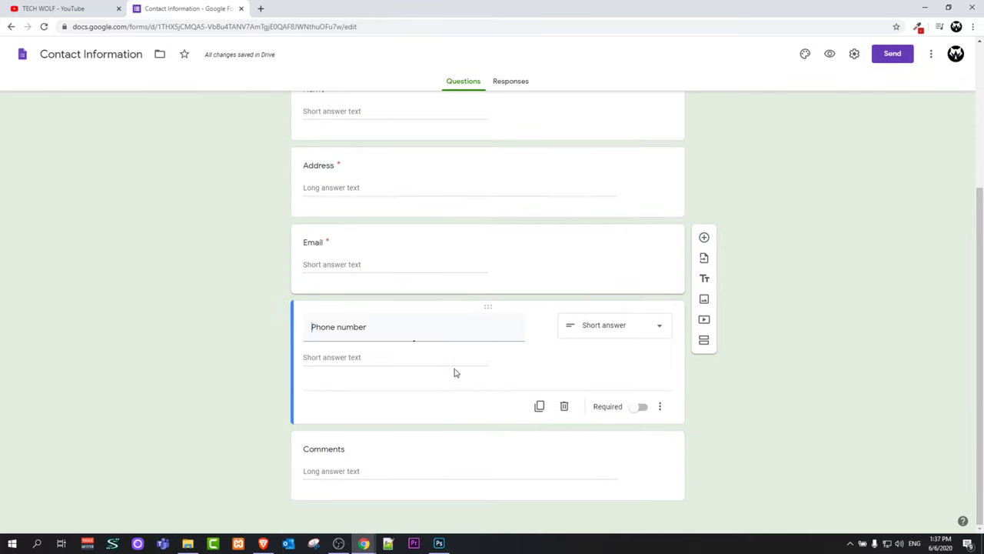
click(564, 408)
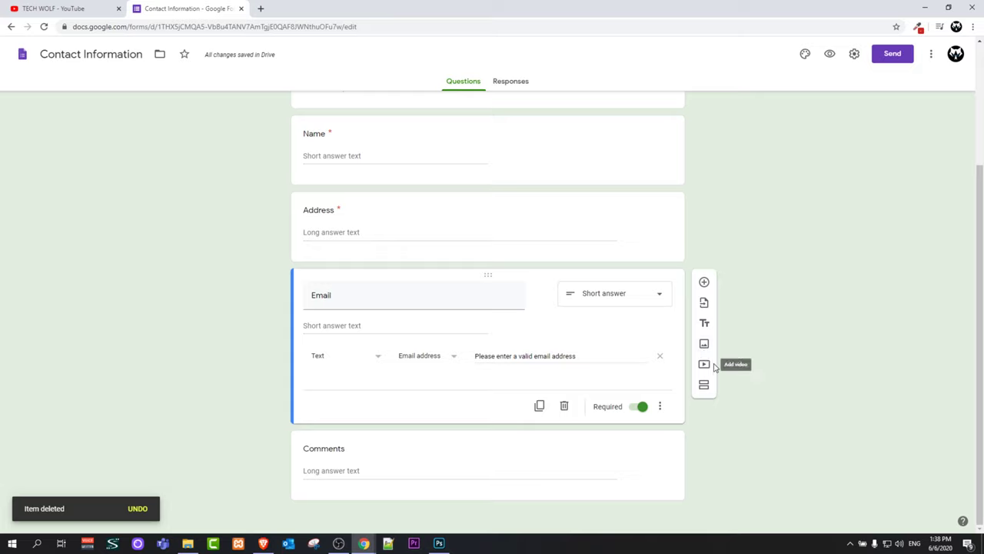
- Add a 'New question' below Email with the Paragraph answer type
click(705, 284)
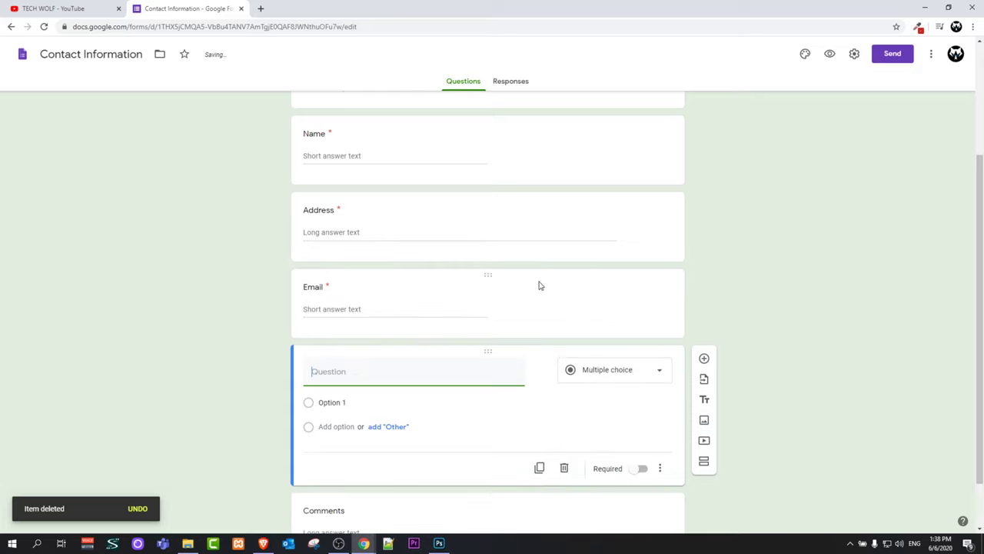
mouse_move(414, 371)
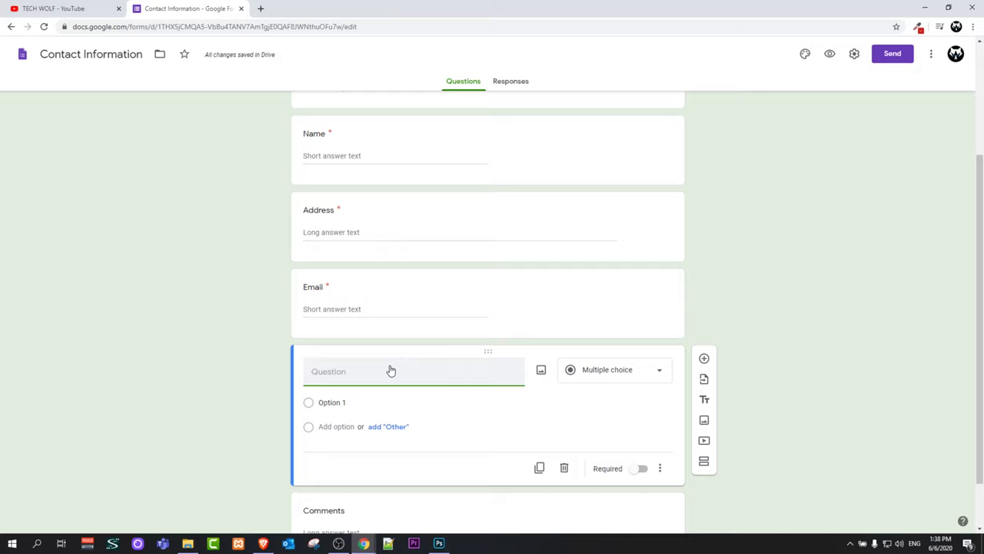
text(New question)
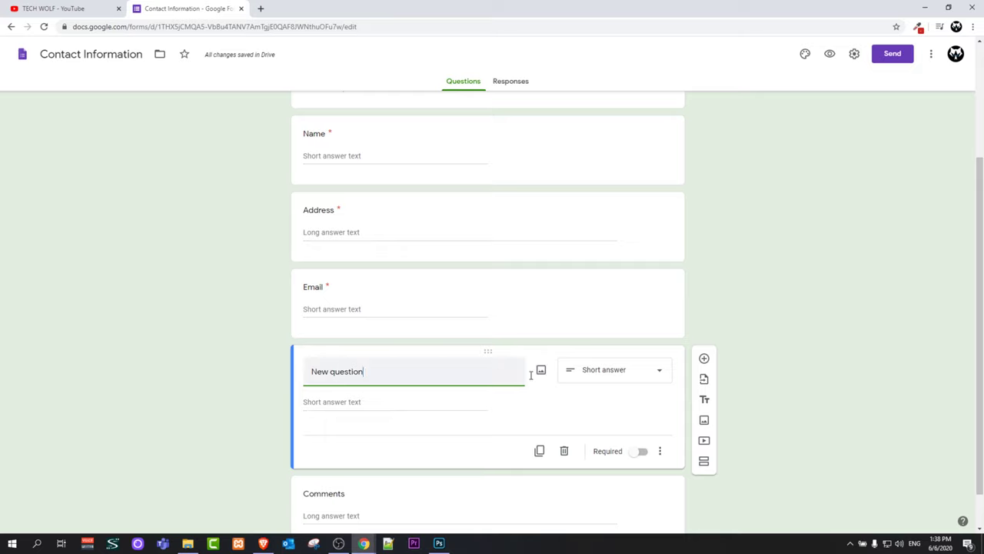
click(592, 374)
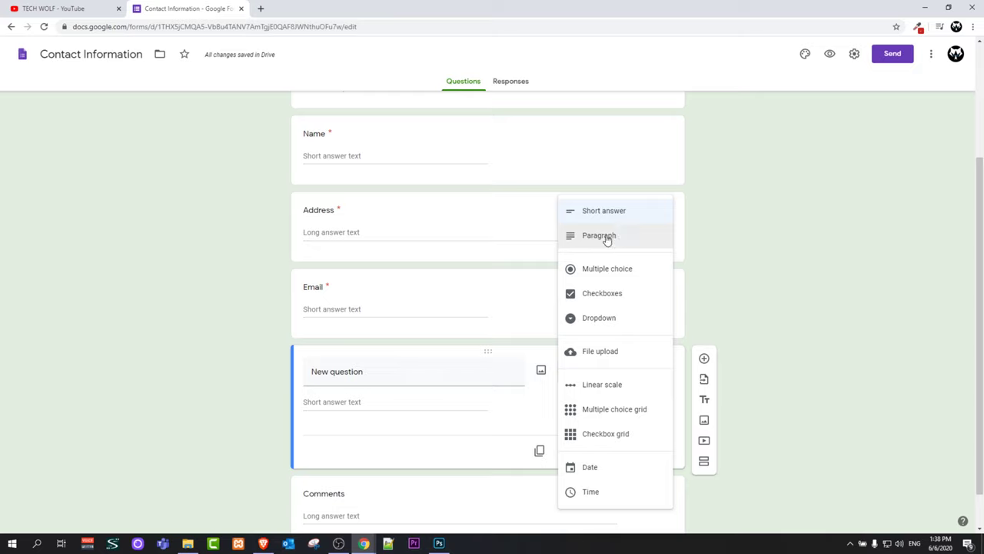
click(579, 237)
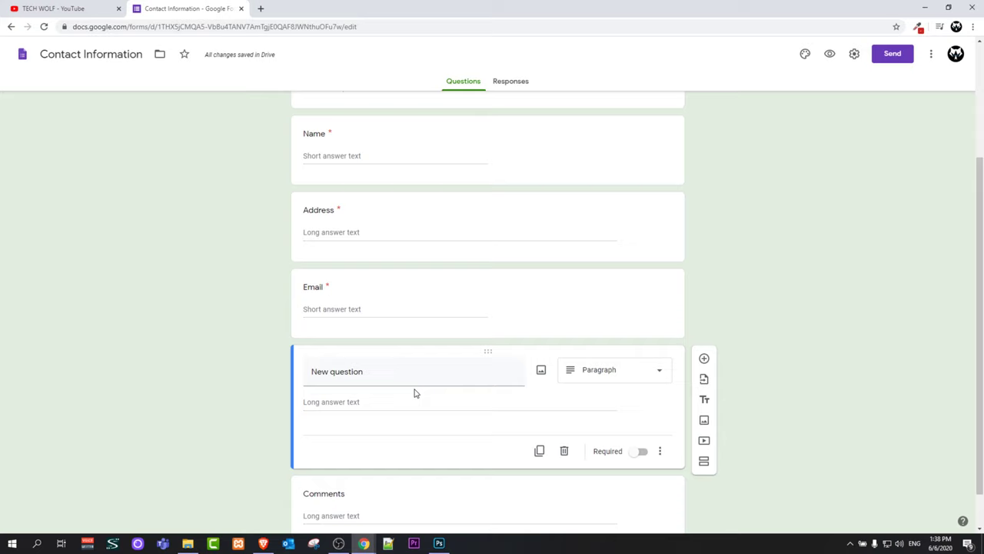
scroll(402, 469, up, 3)
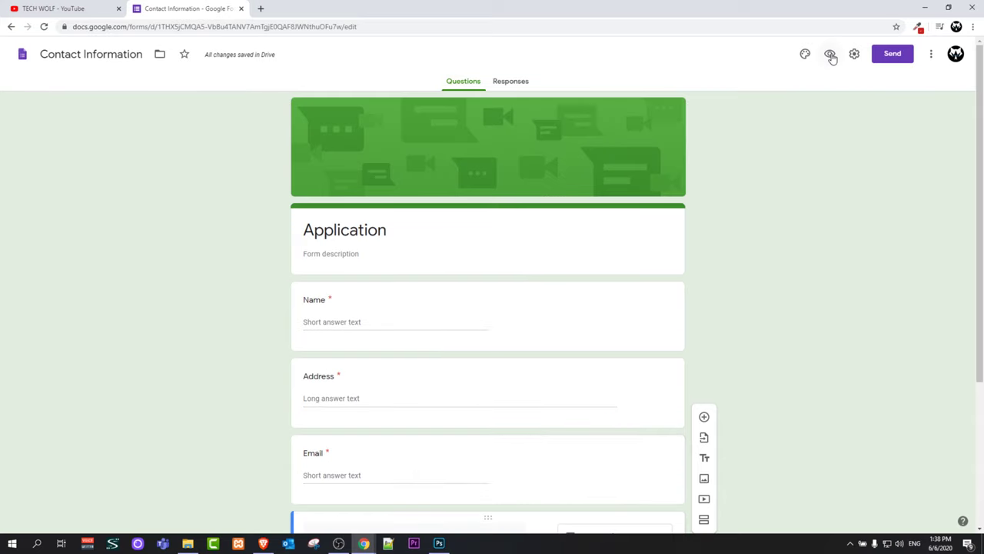
- Preview the Application form as respondents see it in a new tab
click(831, 54)
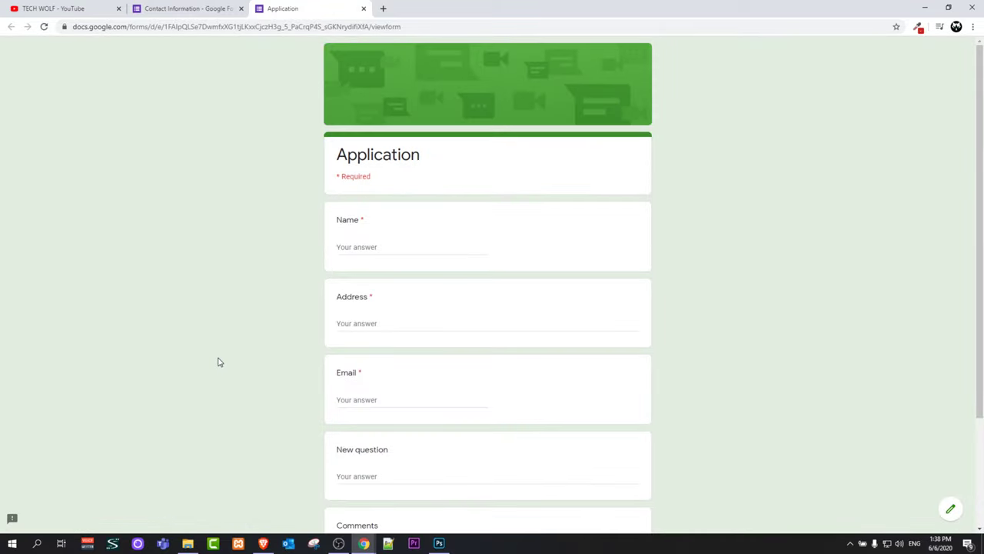
scroll(219, 362, down, 3)
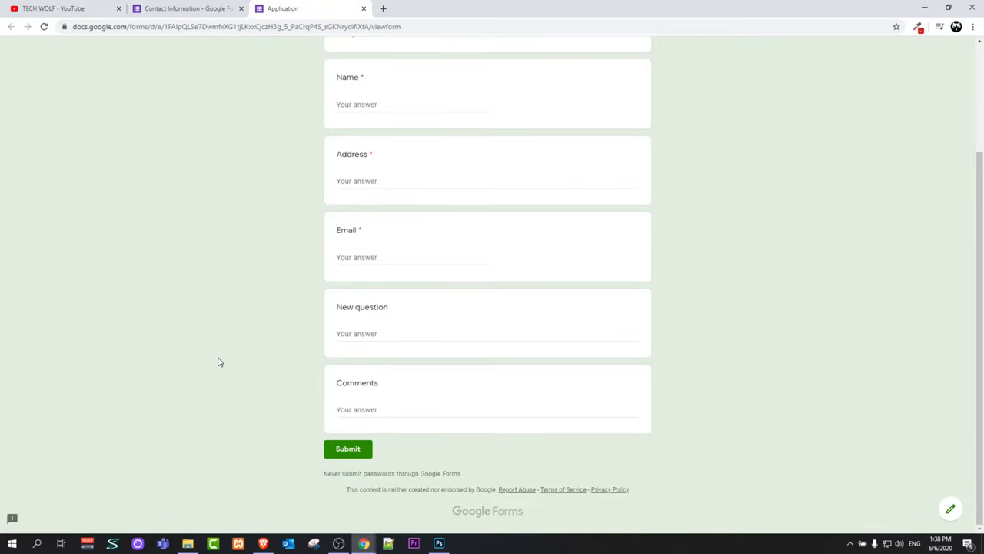
scroll(219, 362, up, 3)
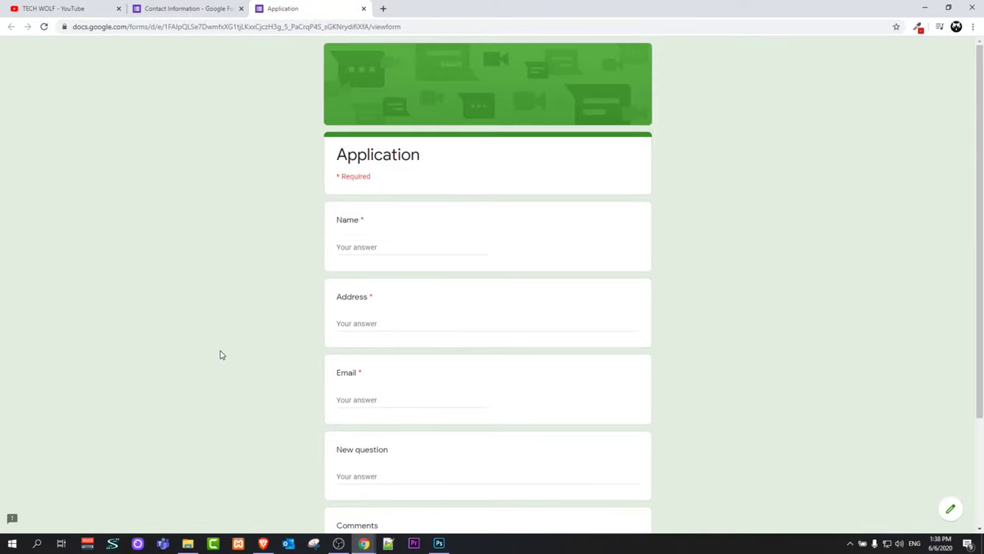
- Copy the preview's web address and return to the editor tab
right_click(353, 26)
click(358, 82)
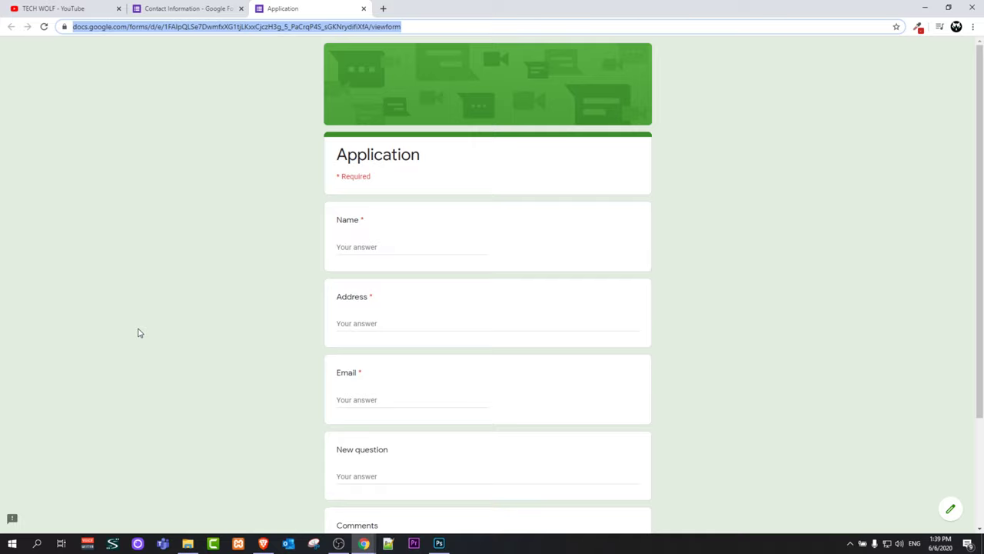
scroll(140, 333, down, 3)
scroll(139, 333, up, 3)
scroll(376, 316, down, 3)
click(188, 8)
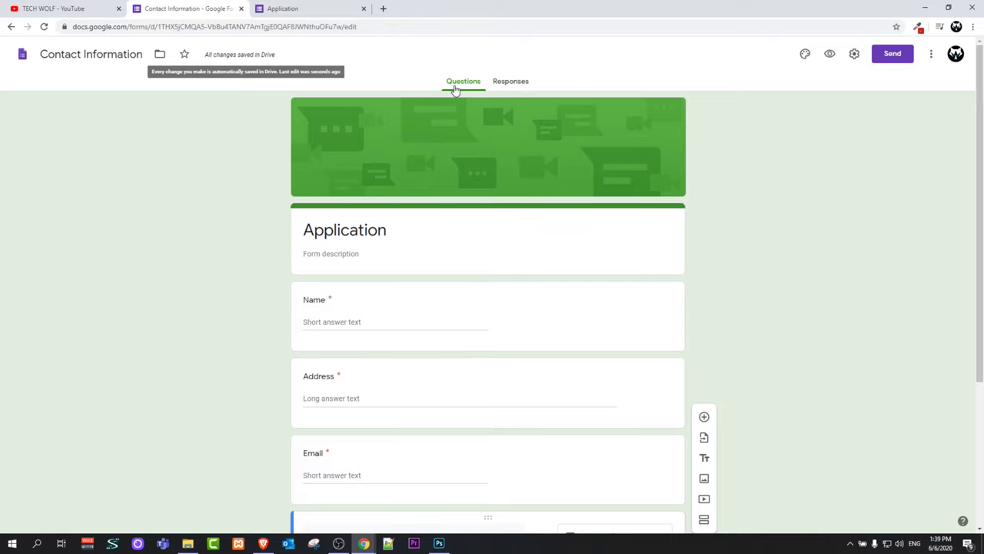
- Confirm the Responses tab shows 0 responses, then return to the live Application form
click(512, 87)
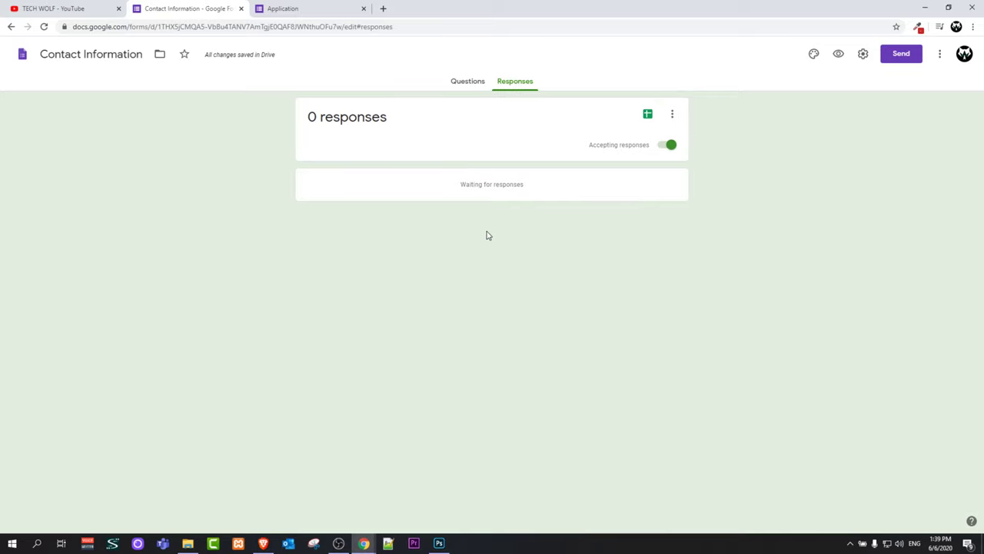
click(307, 8)
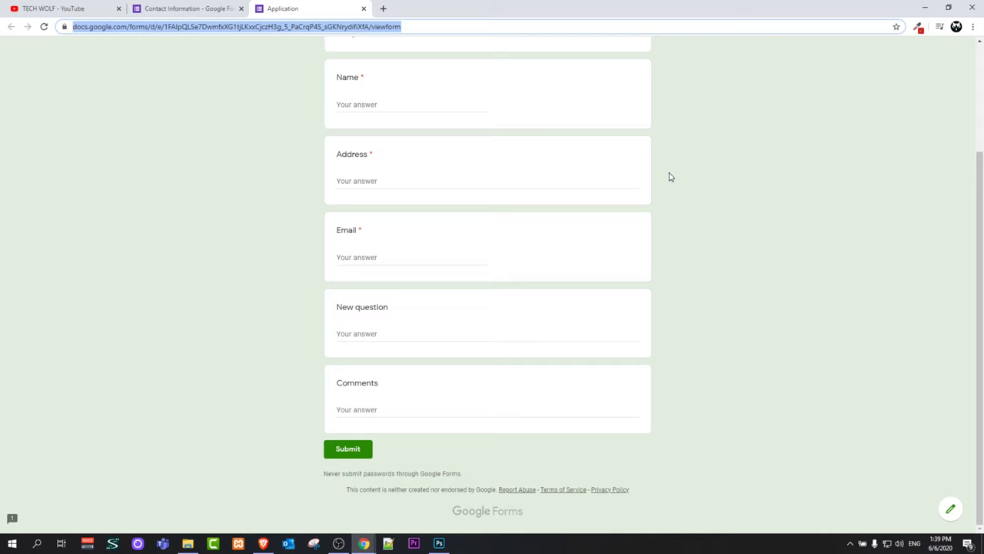
scroll(351, 295, up, 2)
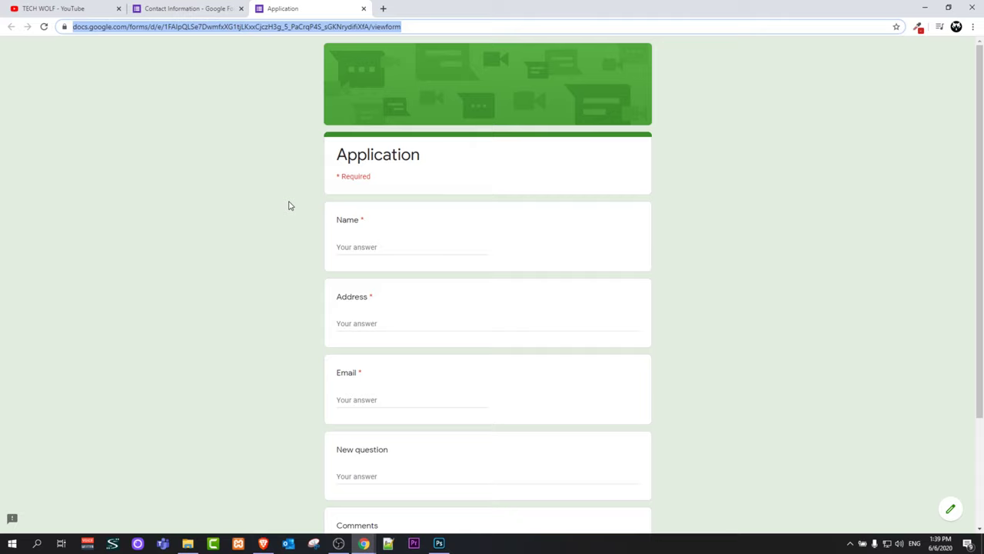
- In the editor's theme settings, remove the green header image and open the header picture chooser
click(164, 11)
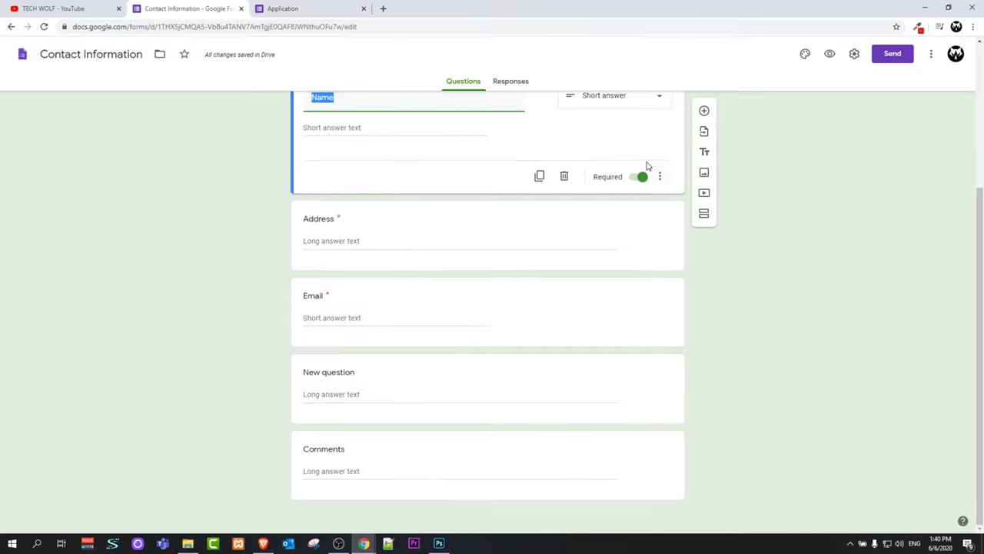
click(805, 55)
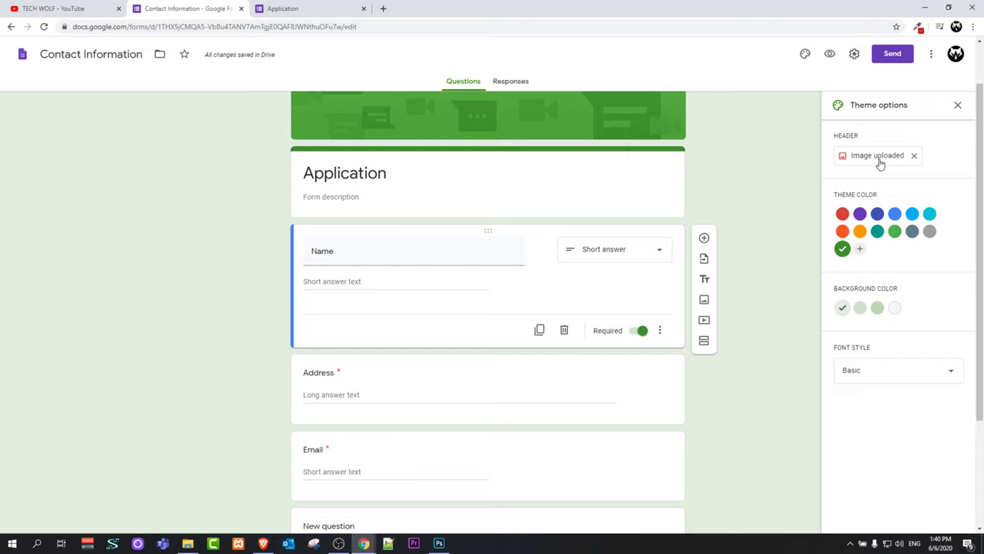
scroll(506, 133, up, 1)
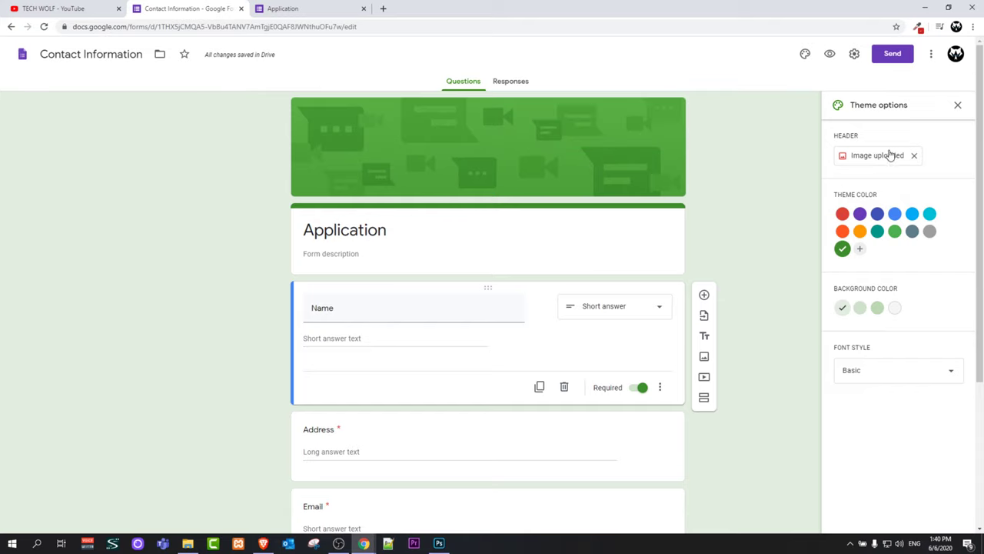
click(914, 155)
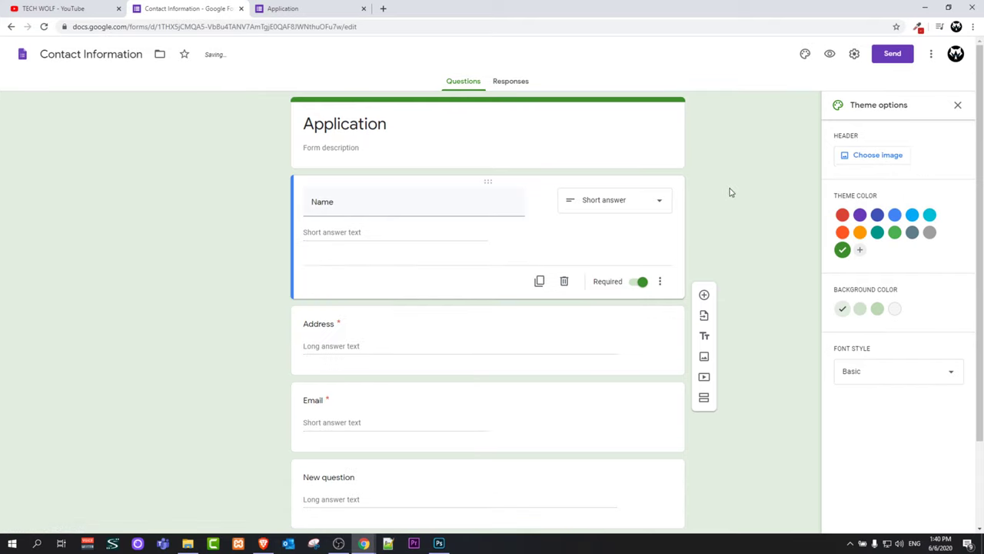
click(873, 158)
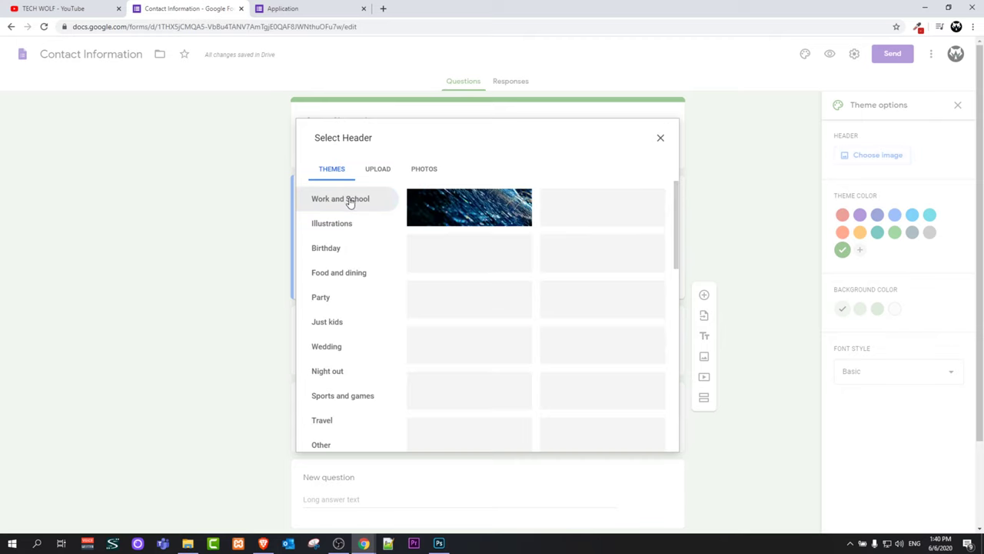
- Insert the colourful candy photo from Work and School themes as the form header
click(486, 252)
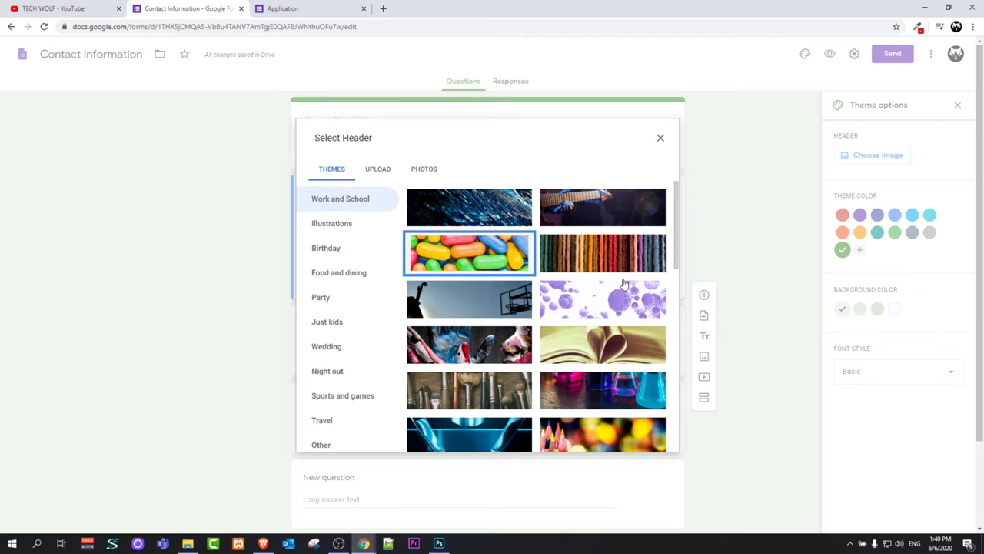
scroll(461, 265, down, 1)
scroll(462, 277, down, 2)
scroll(461, 277, down, 2)
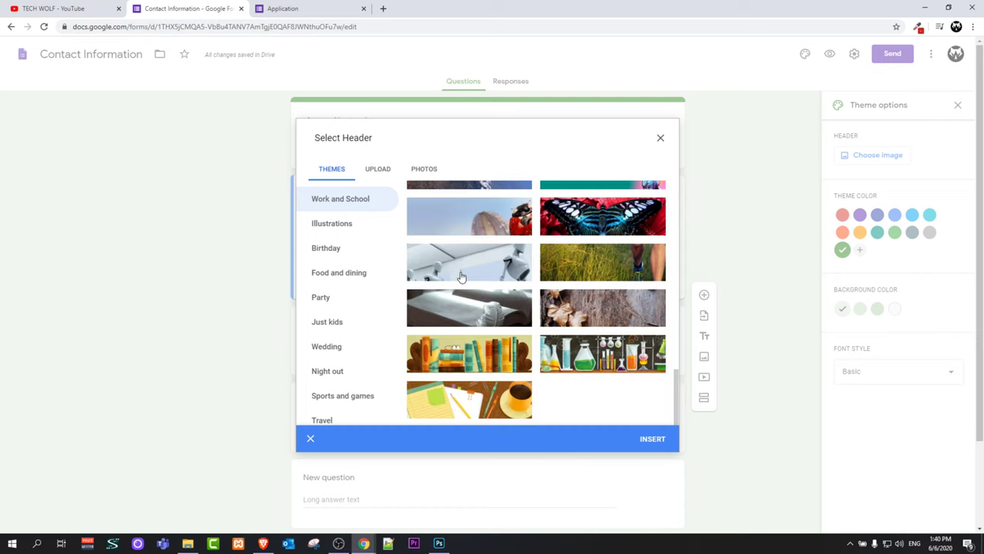
click(654, 439)
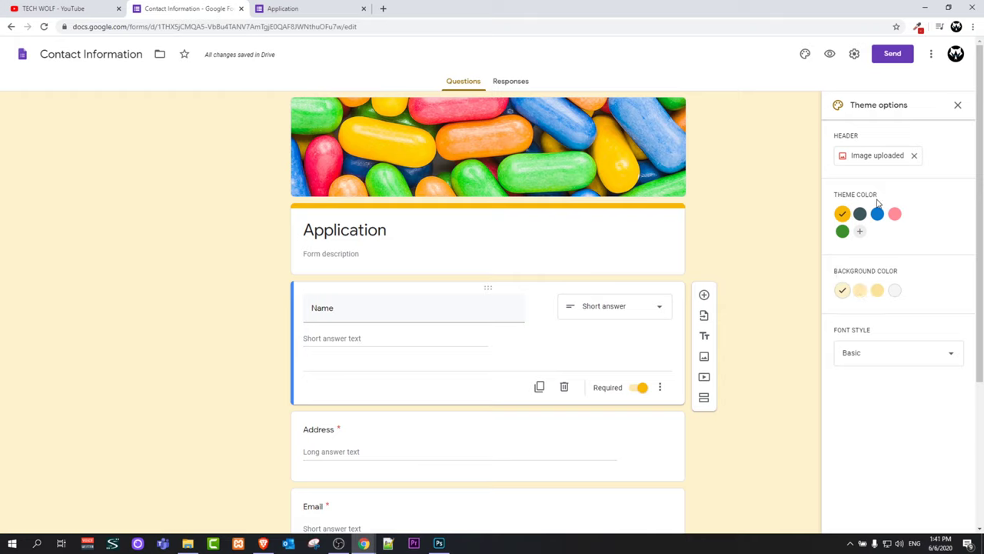
- Try the cream background swatches in Theme options, then settle on grey
click(859, 230)
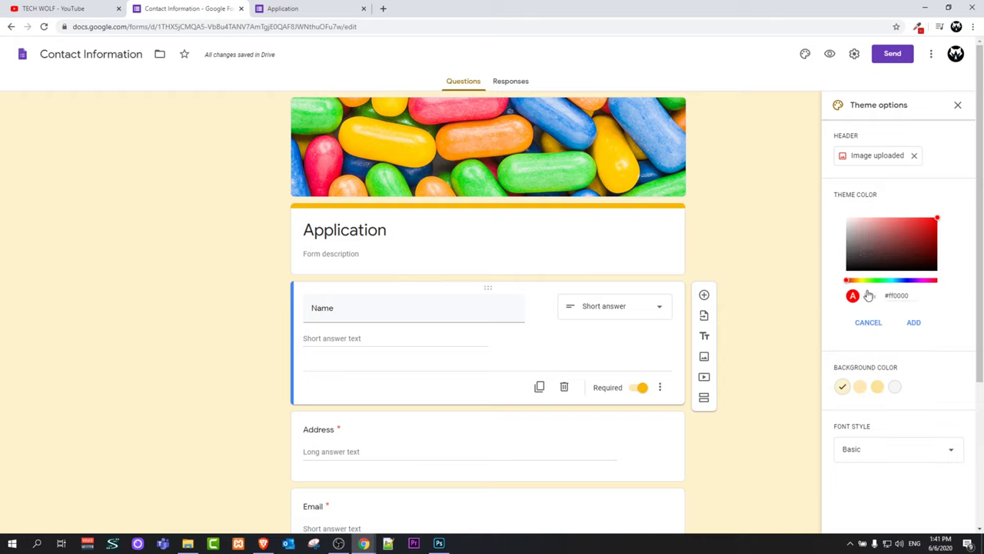
click(858, 388)
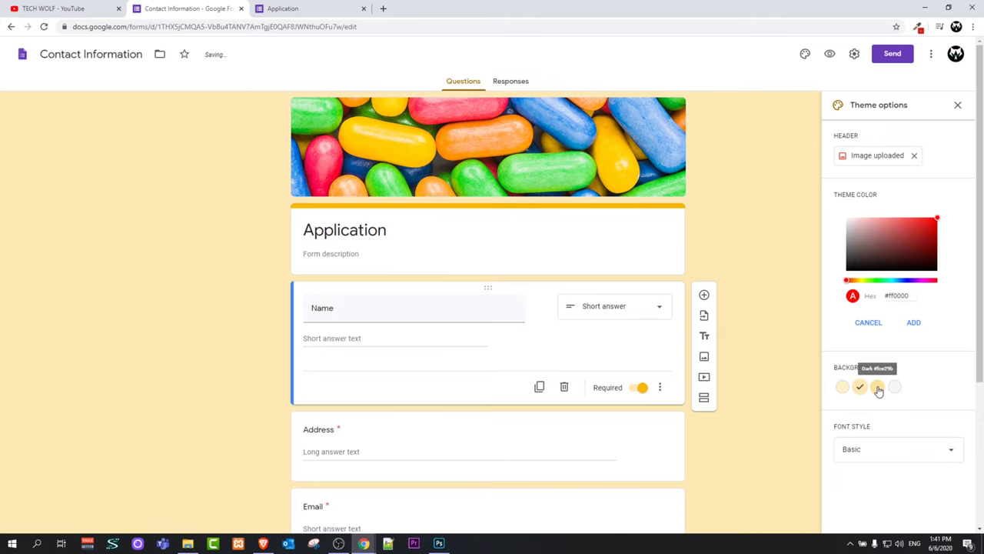
click(877, 388)
click(895, 388)
scroll(949, 406, down, 3)
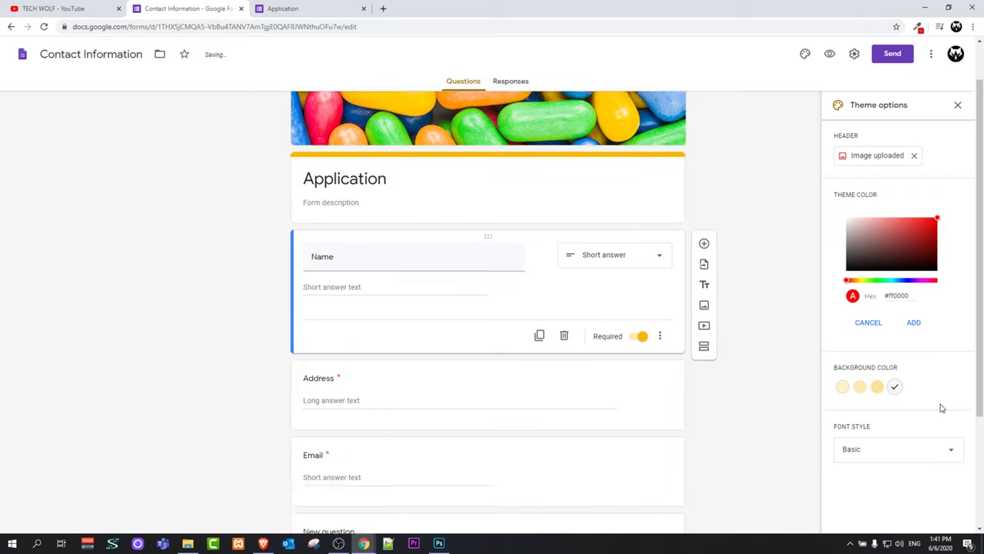
scroll(741, 296, up, 2)
scroll(740, 296, up, 1)
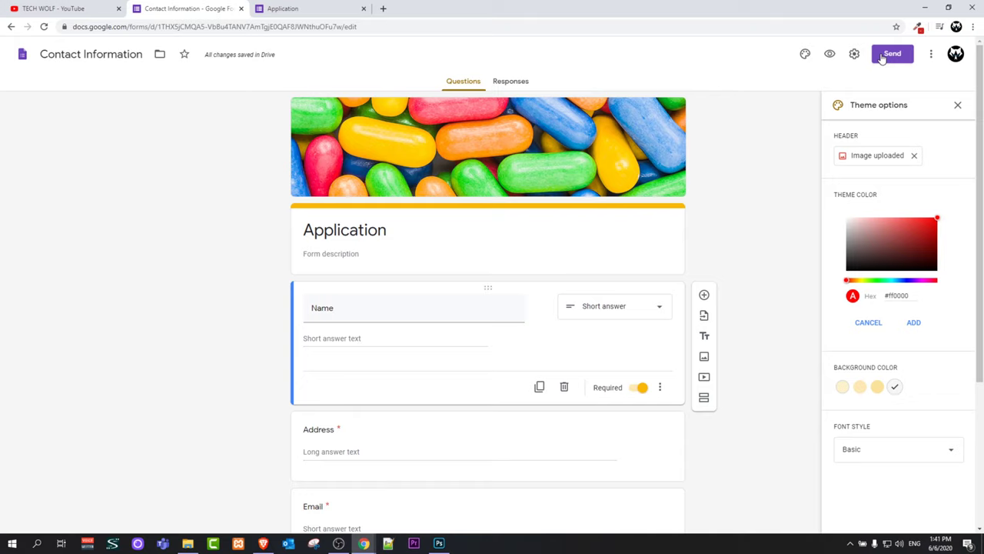
click(301, 6)
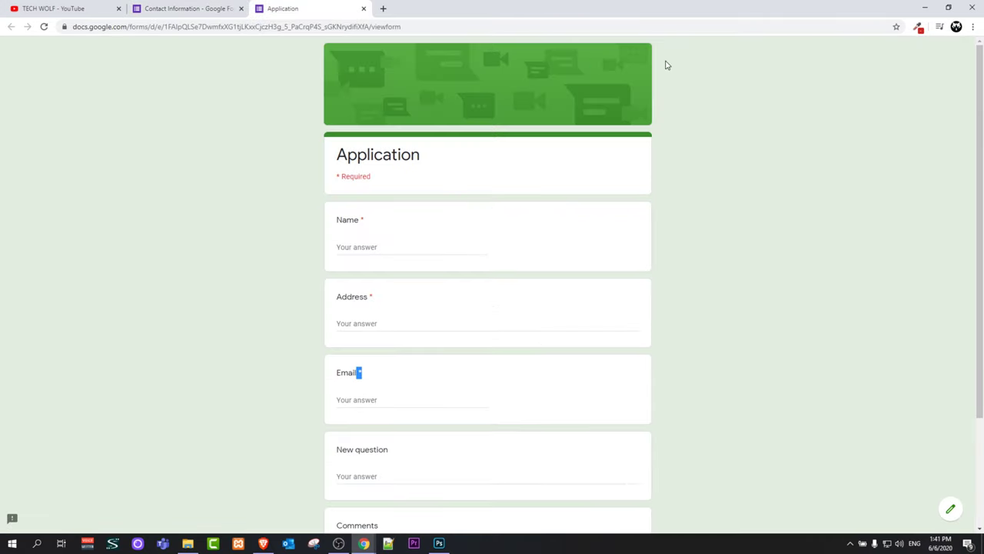
click(43, 26)
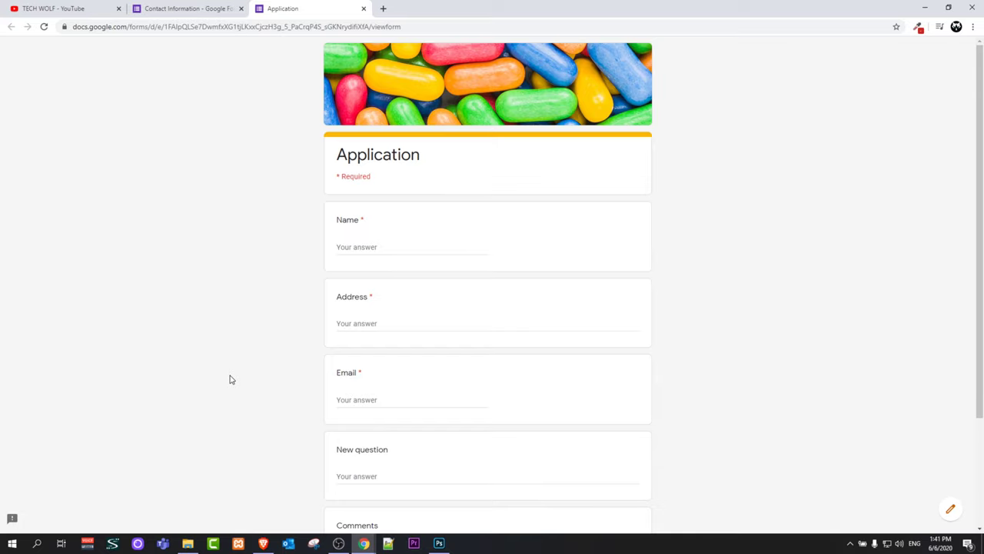
click(204, 7)
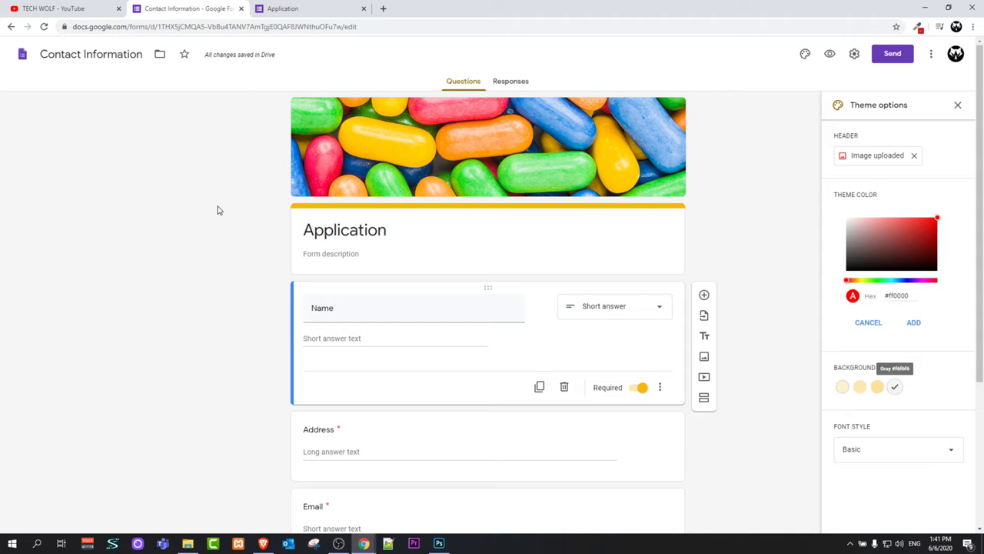